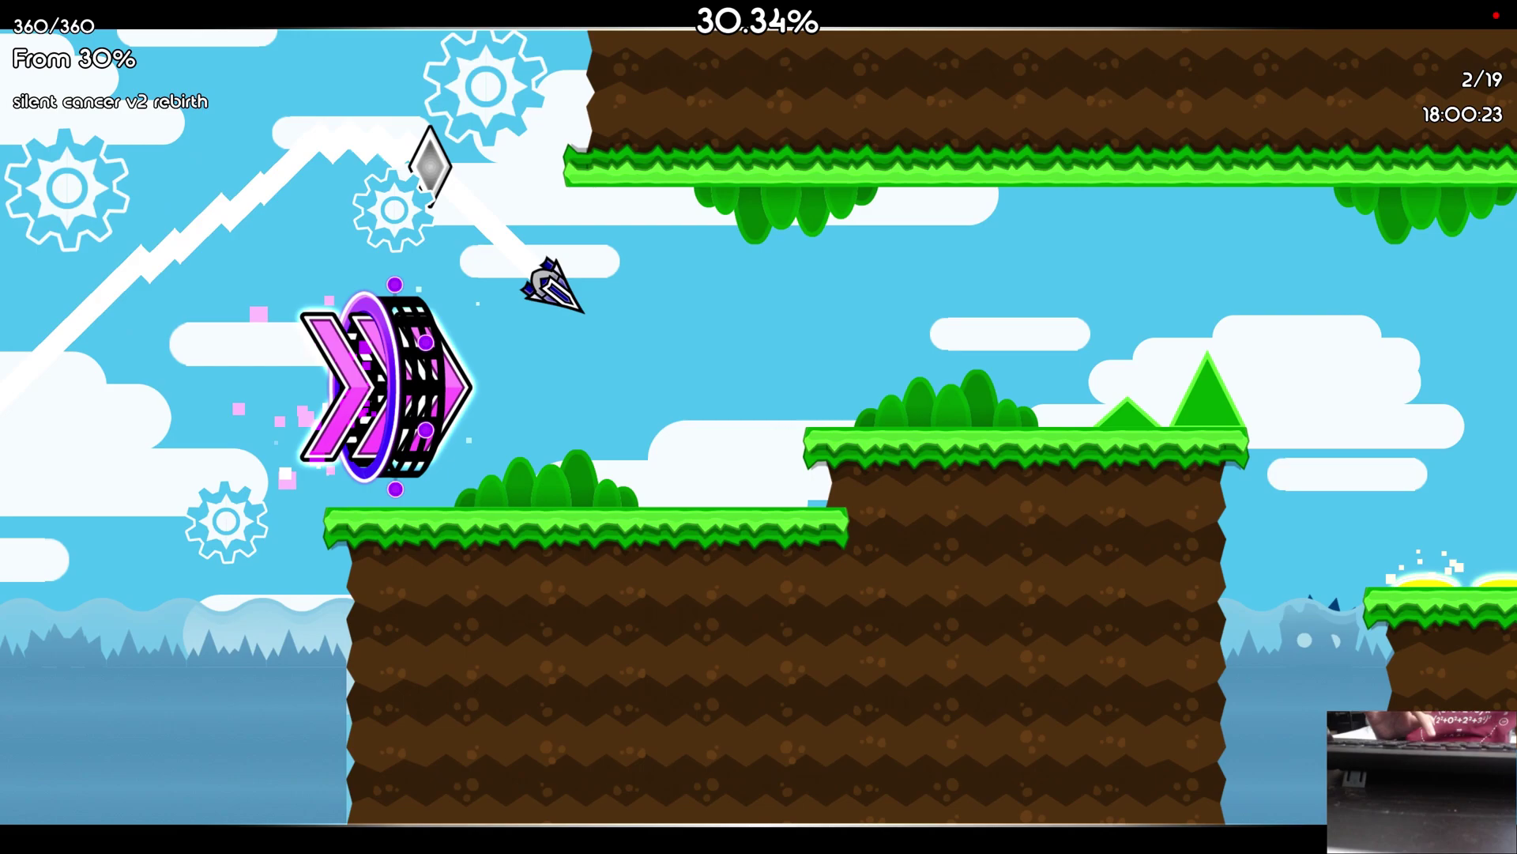
Close Mega Hack and the pause menu, then play the wave section to about 31.40%
key("Escape")
key("Tab")
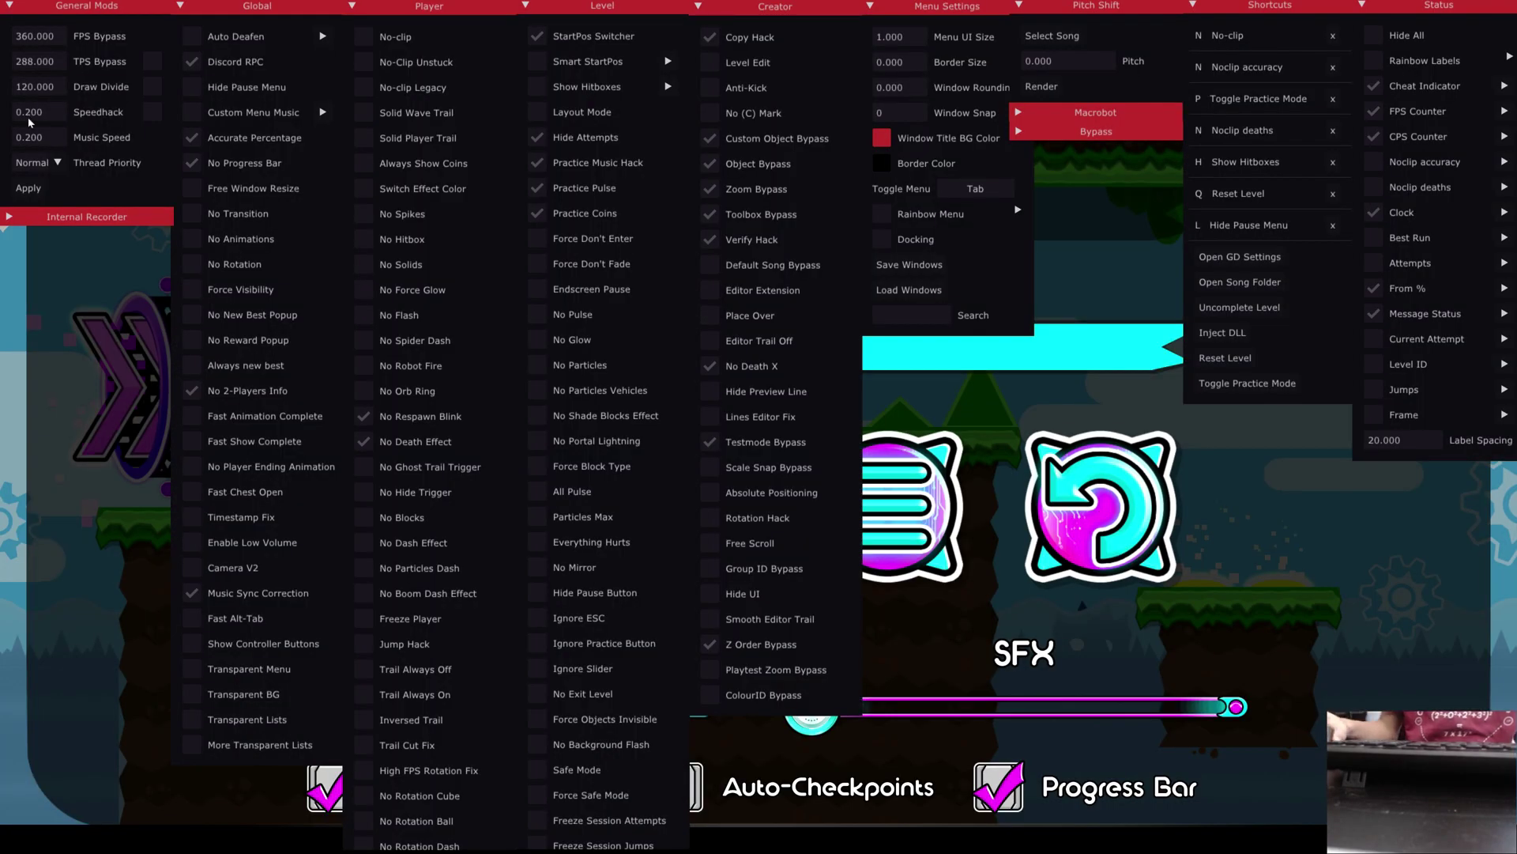
key("Tab")
key("Escape")
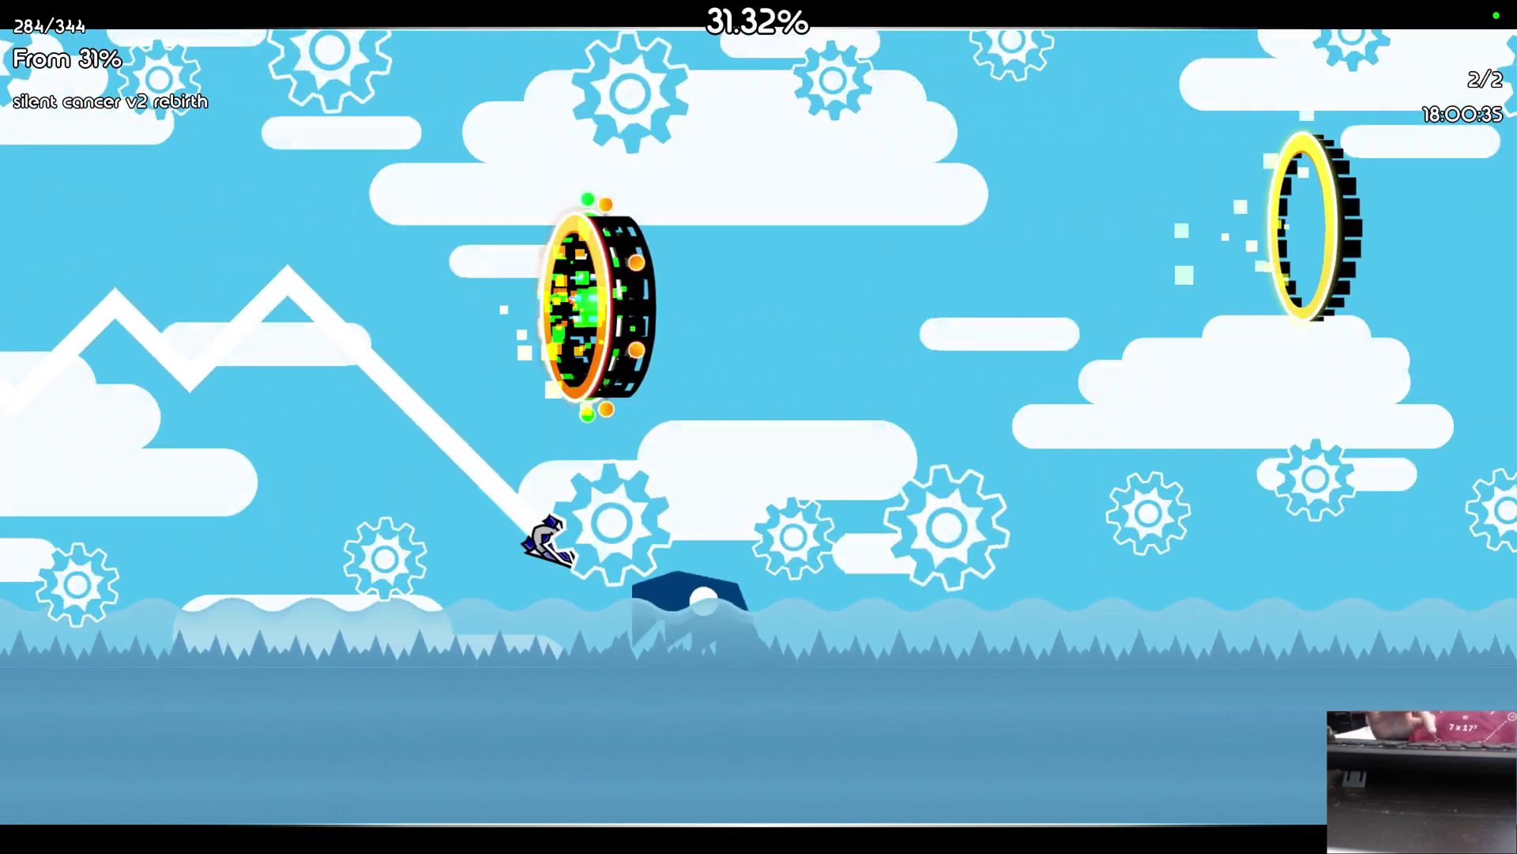
key("Escape")
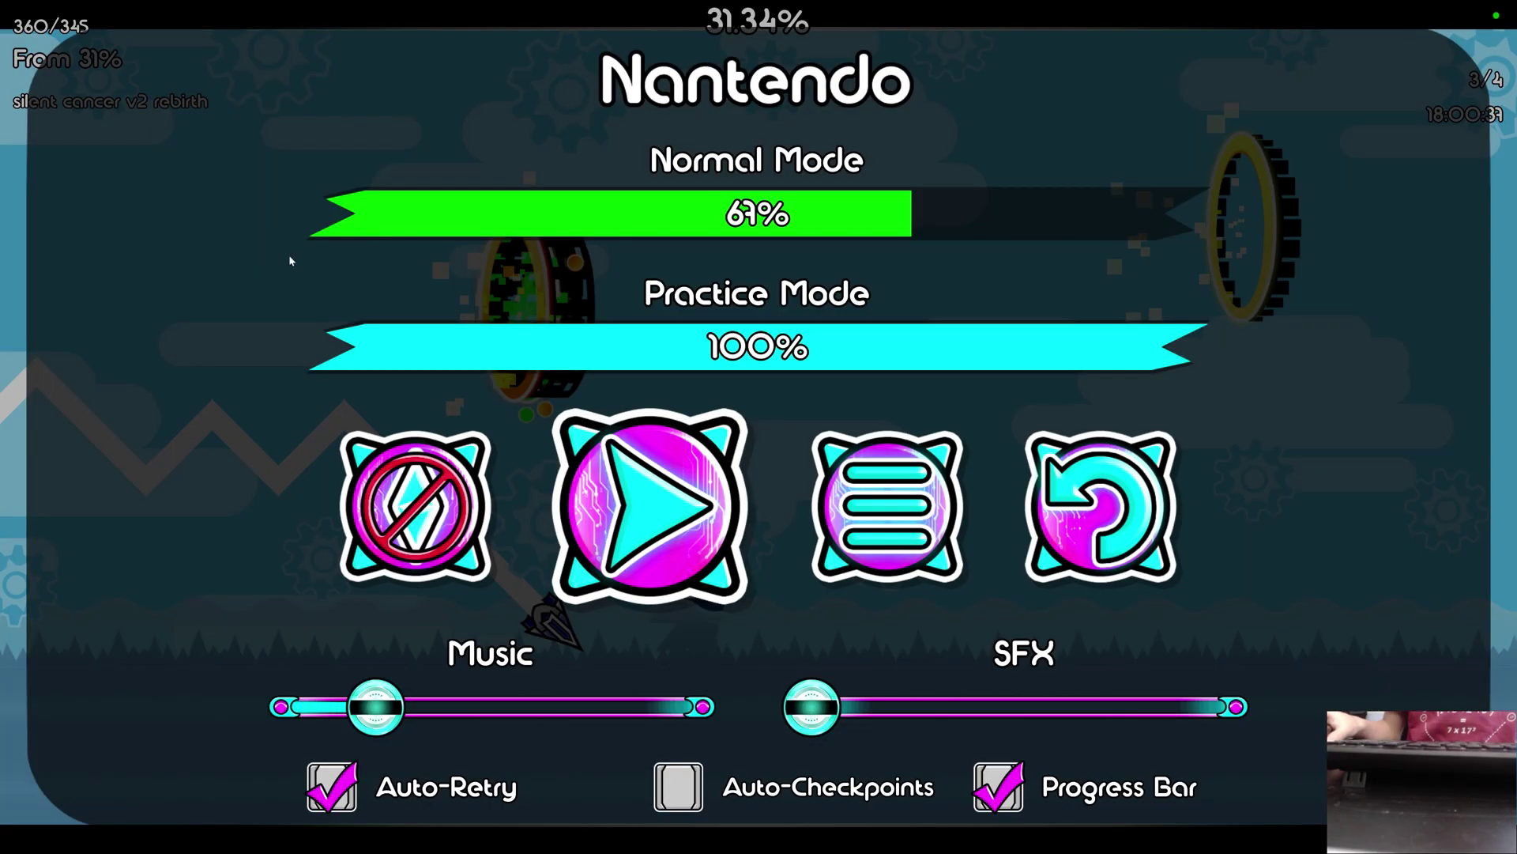
key("Escape")
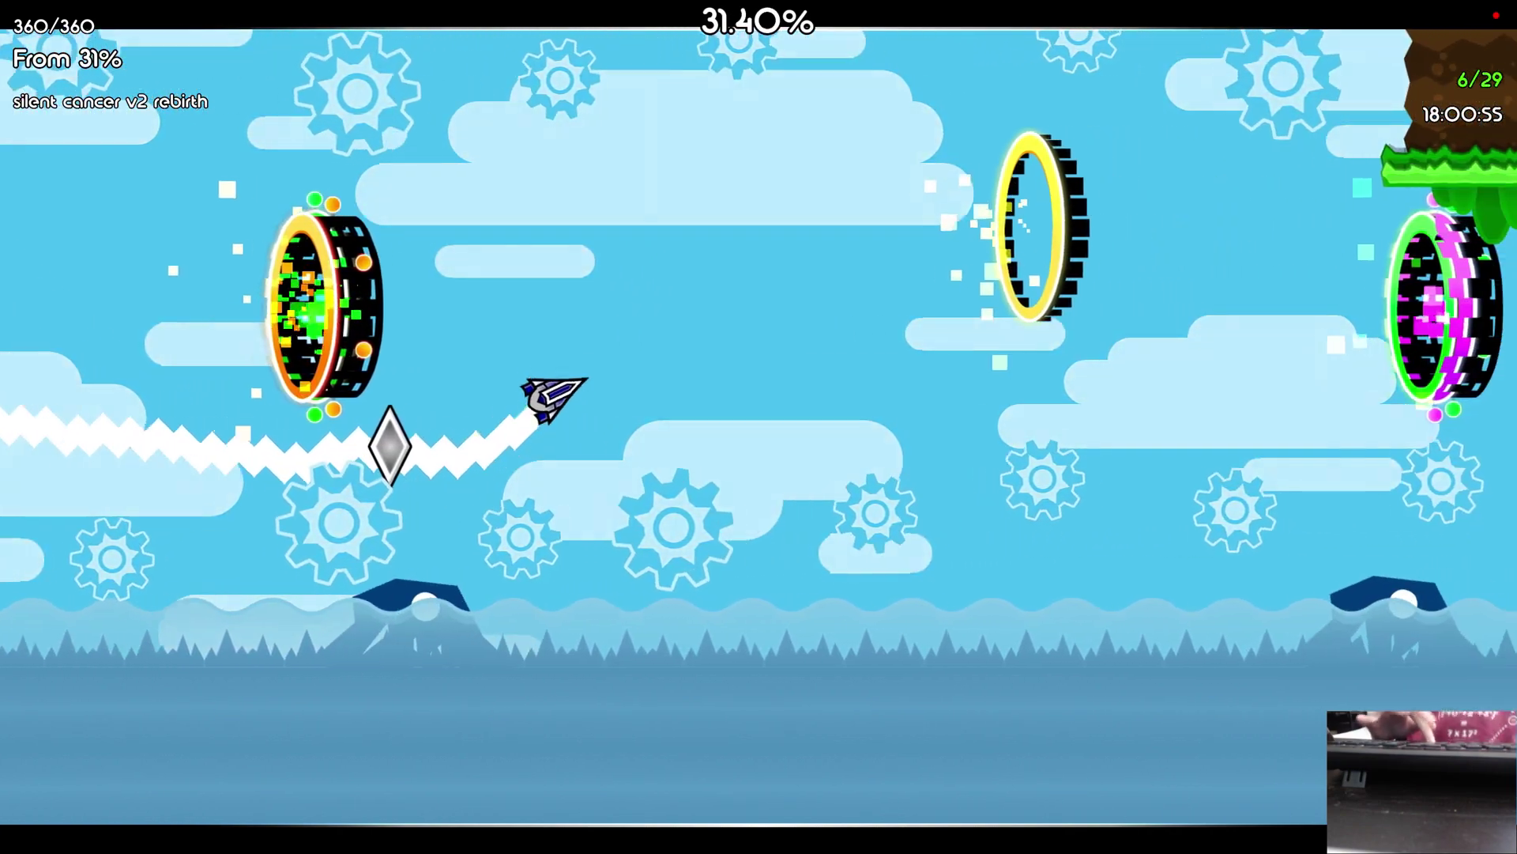
Play the run to about 33.38%, then reopen Mega Hack with Speedhack at 1.000
key("Tab")
key("Tab")
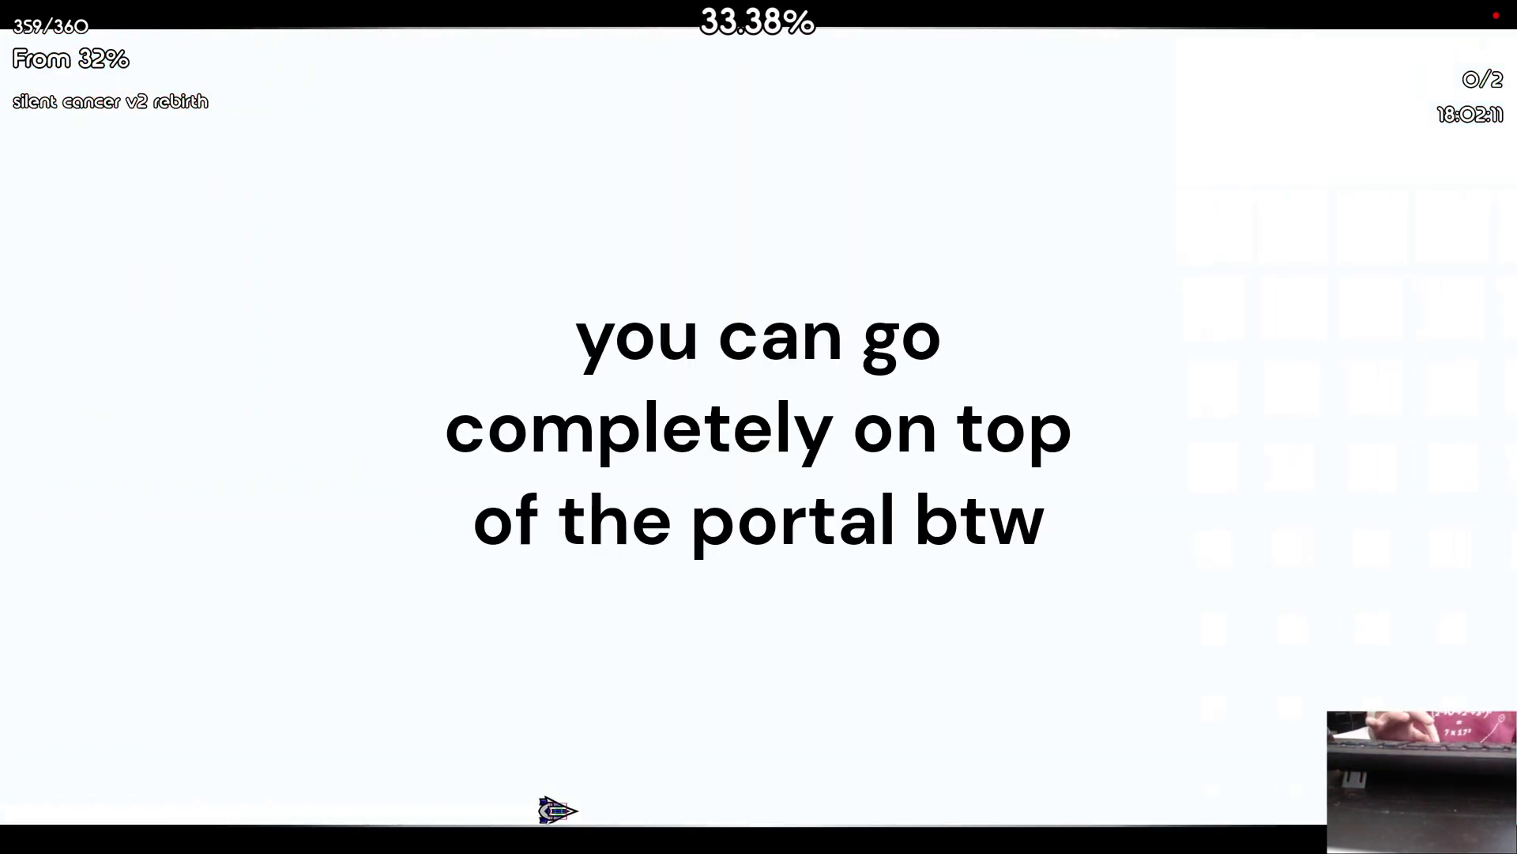
At Speedhack 5.000, play from 32% to Practice Complete, then reopen Mega Hack
key("Tab")
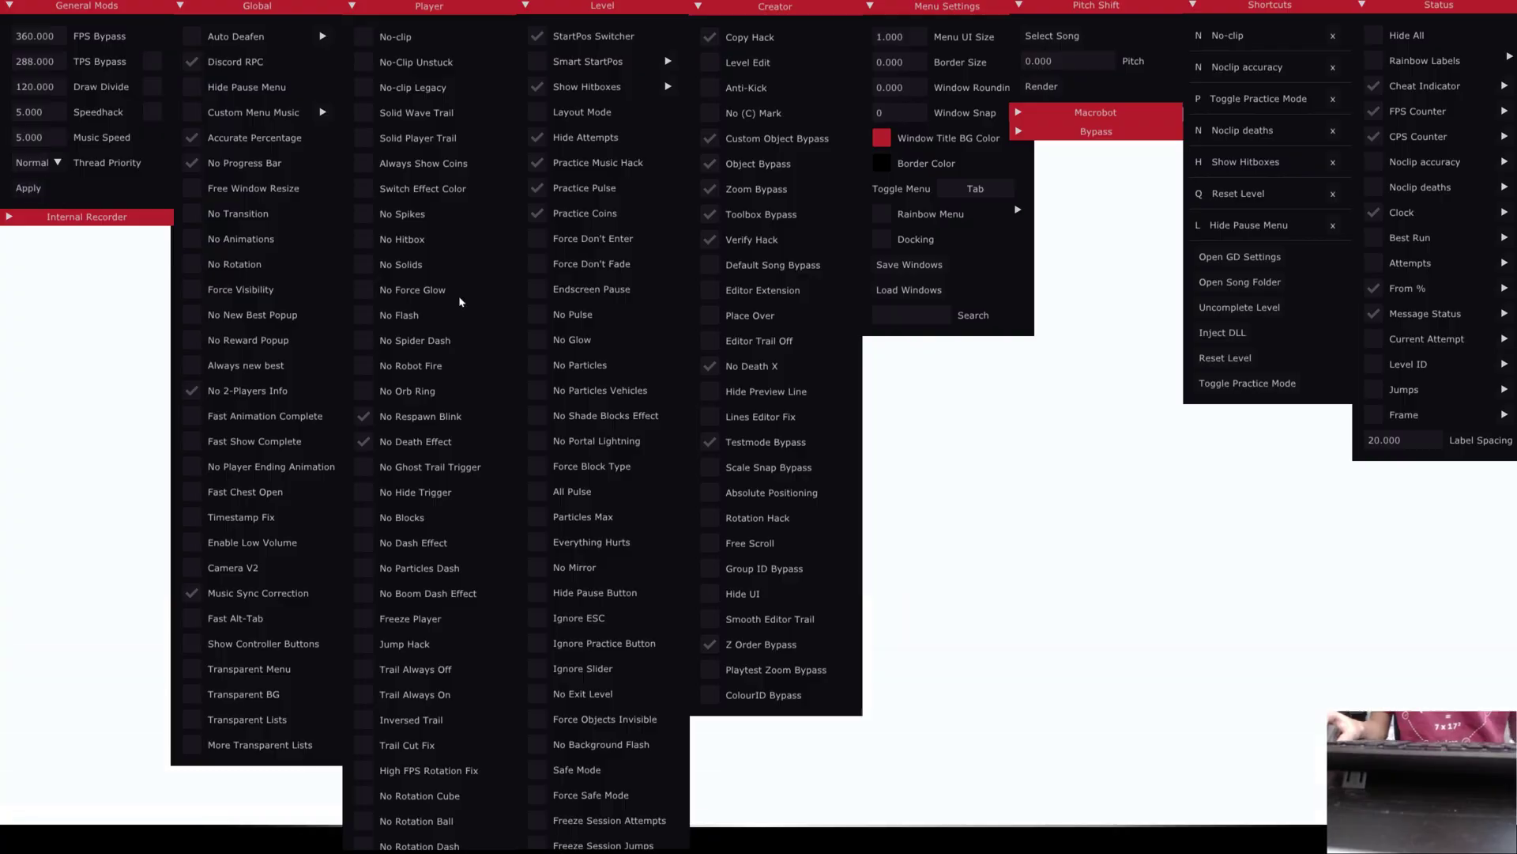
key("Tab")
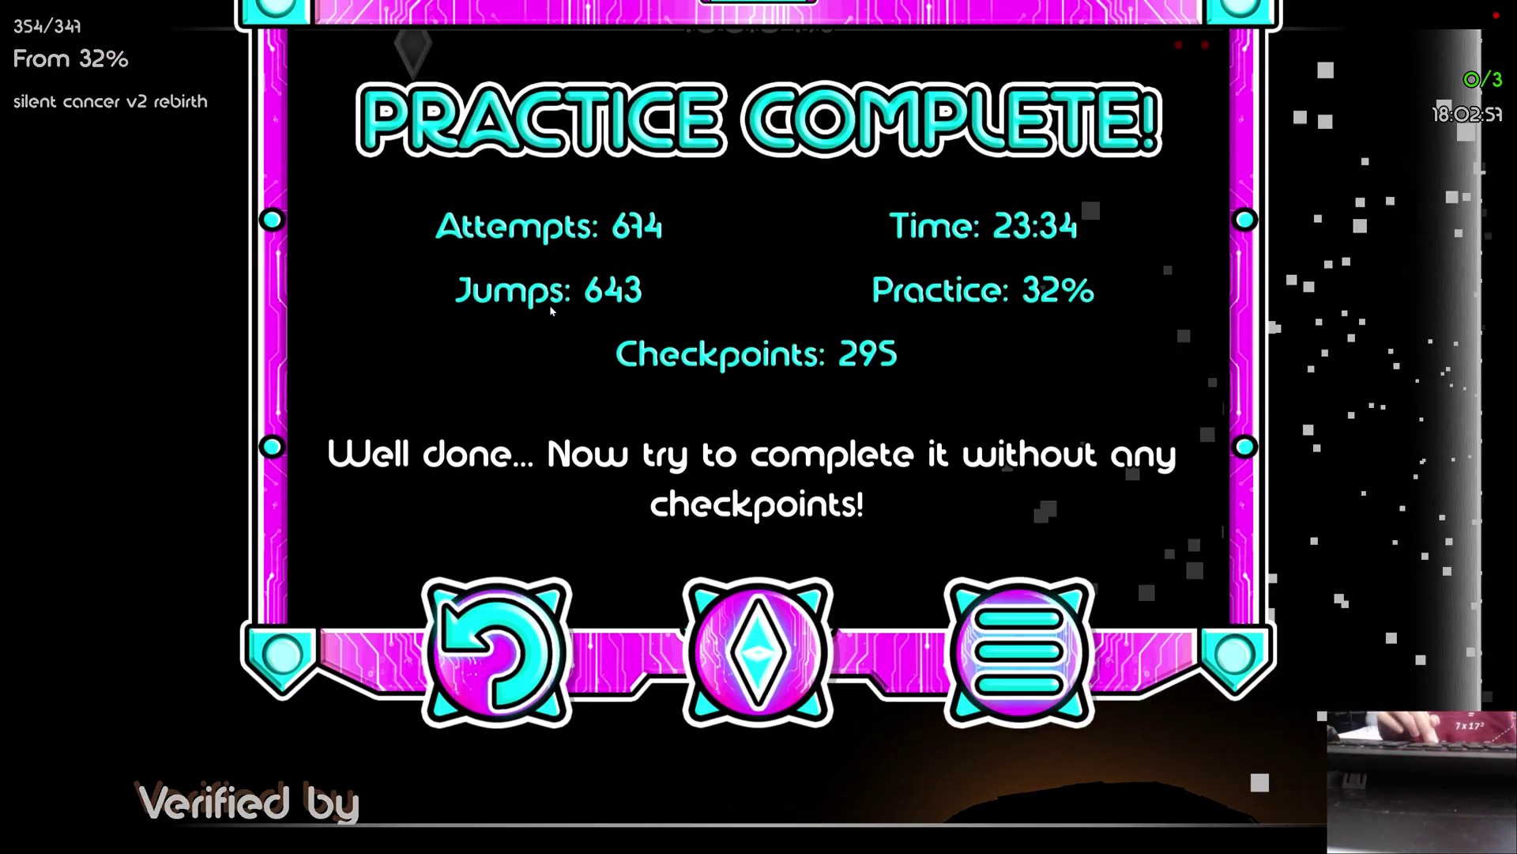
key("Tab")
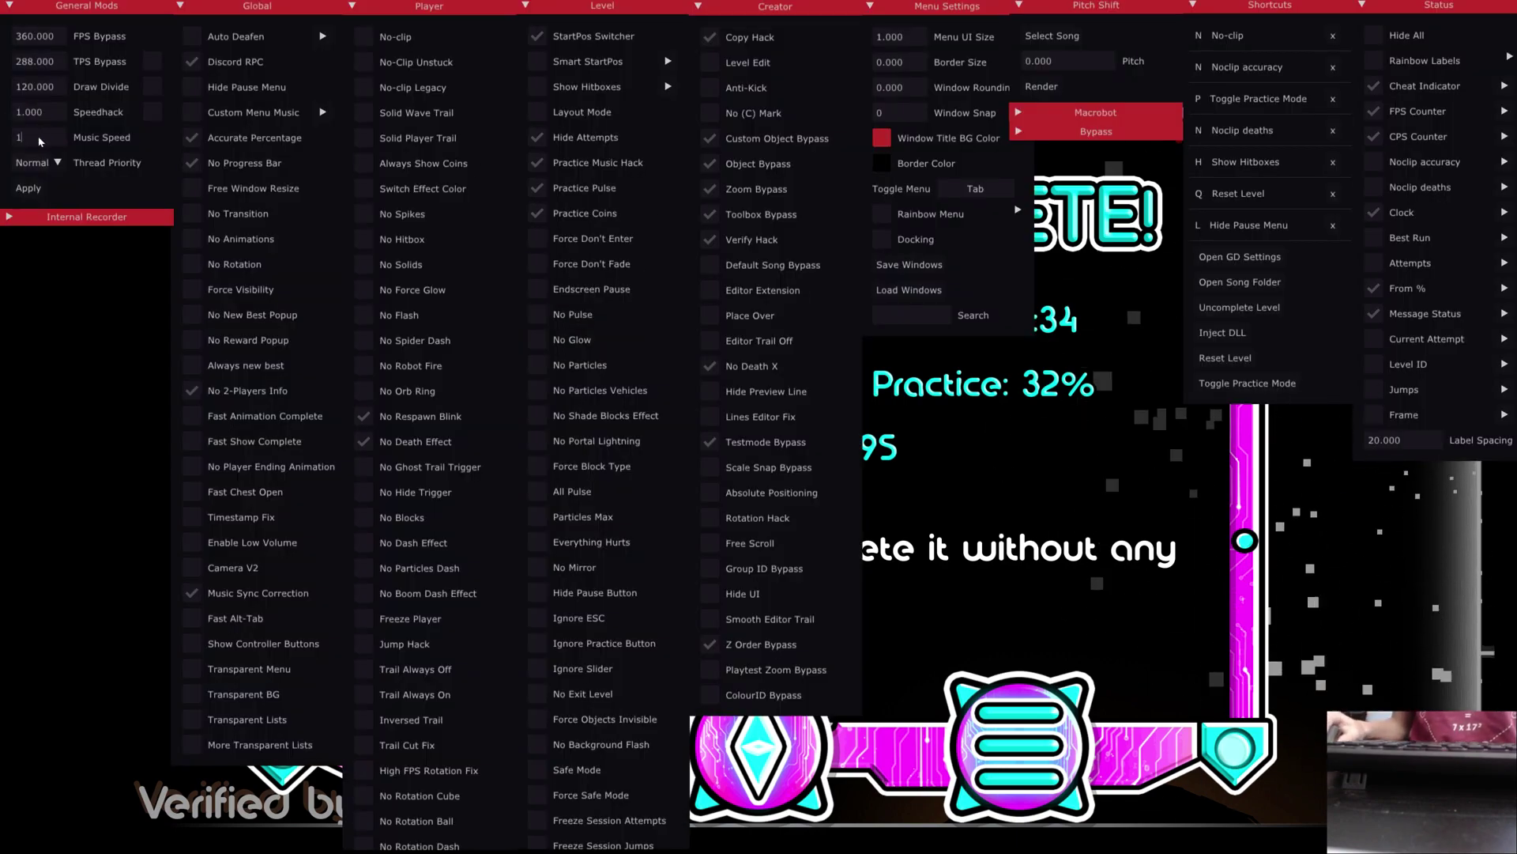